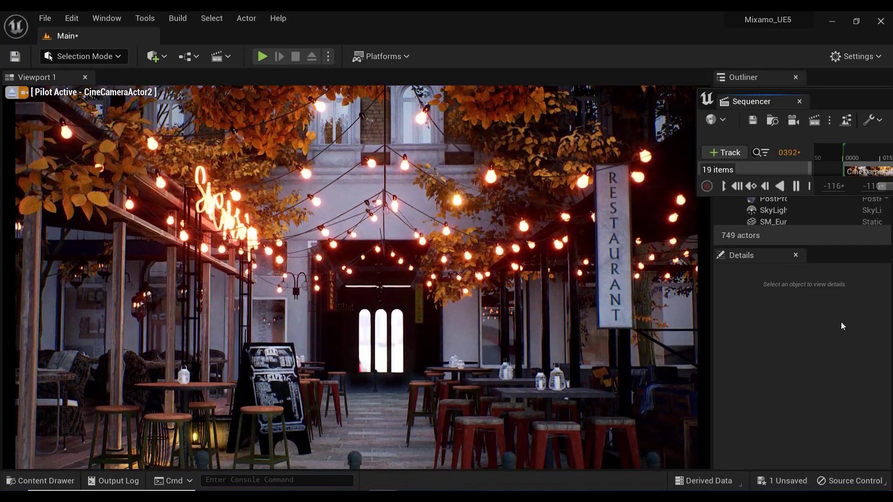
# - Pause the sequence playback and close the floating Sequencer window
pyautogui.press('space')
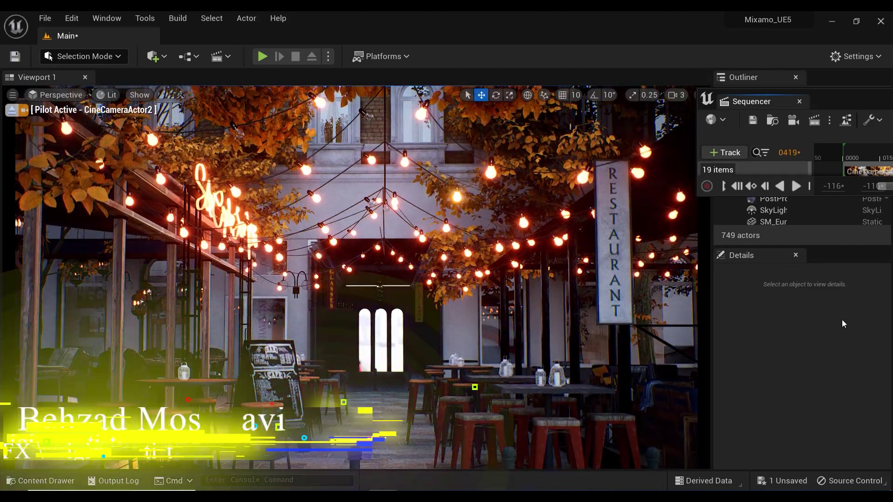
pyautogui.moveTo(855, 99); pyautogui.dragTo(774, 100)
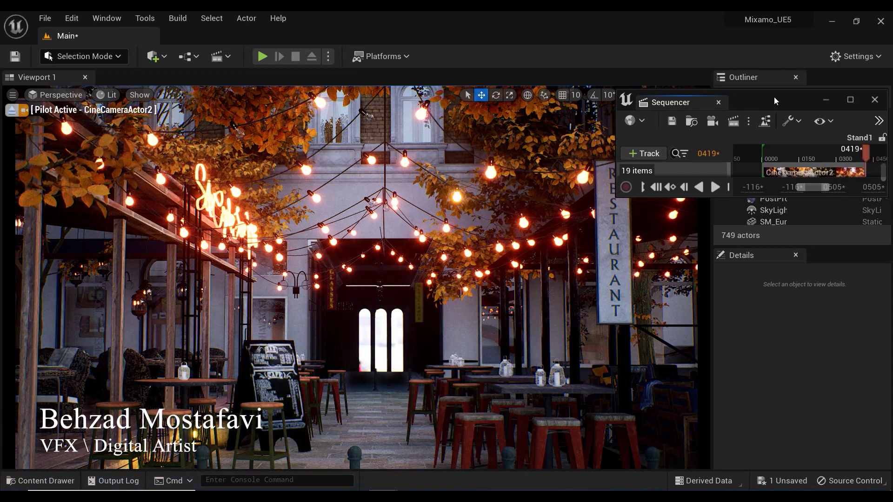
pyautogui.click(874, 100)
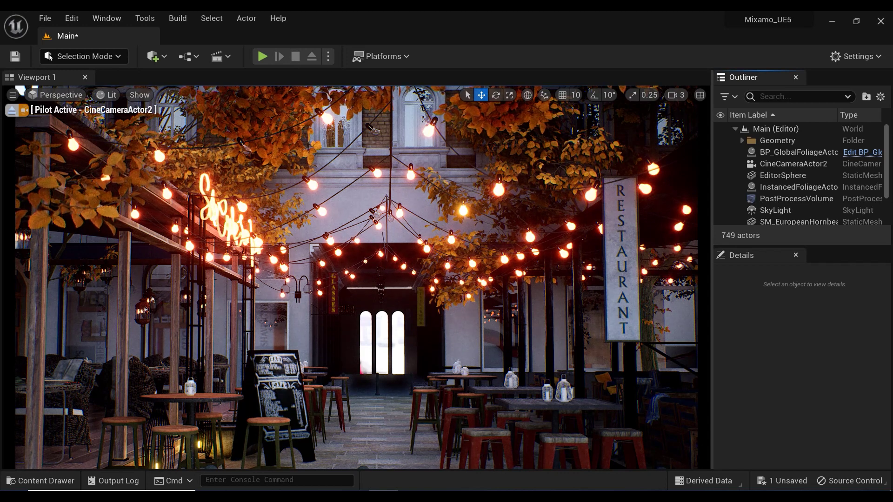
# - Browse the project content to the GlobalFoliageActor folder inside MSPresets/MS_Foliage_Material
pyautogui.hotkey('ctrl', 'space')
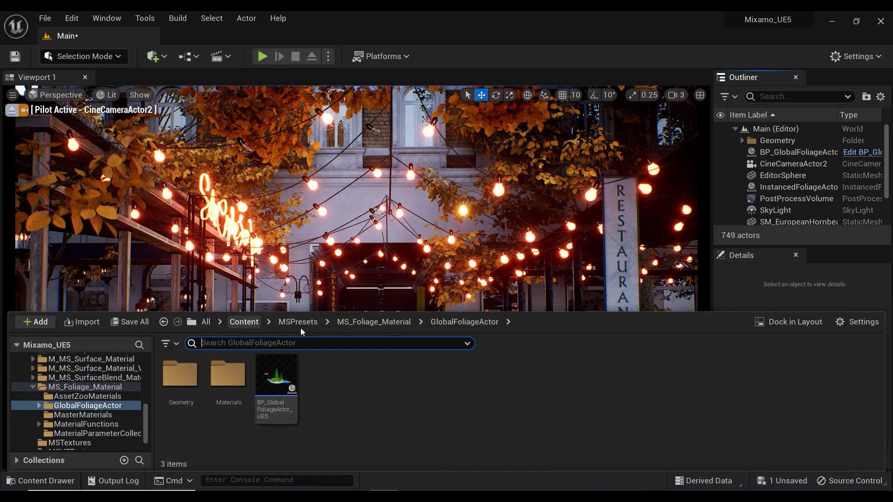
pyautogui.click(242, 324)
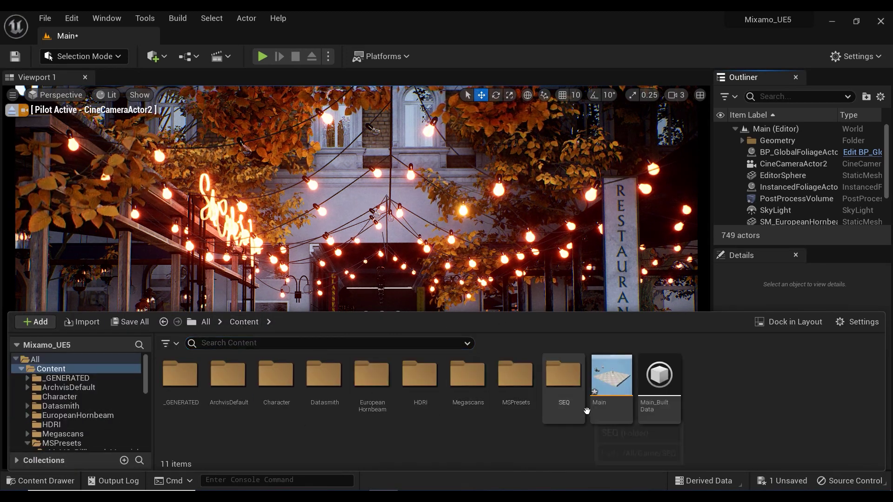
pyautogui.doubleClick(516, 388)
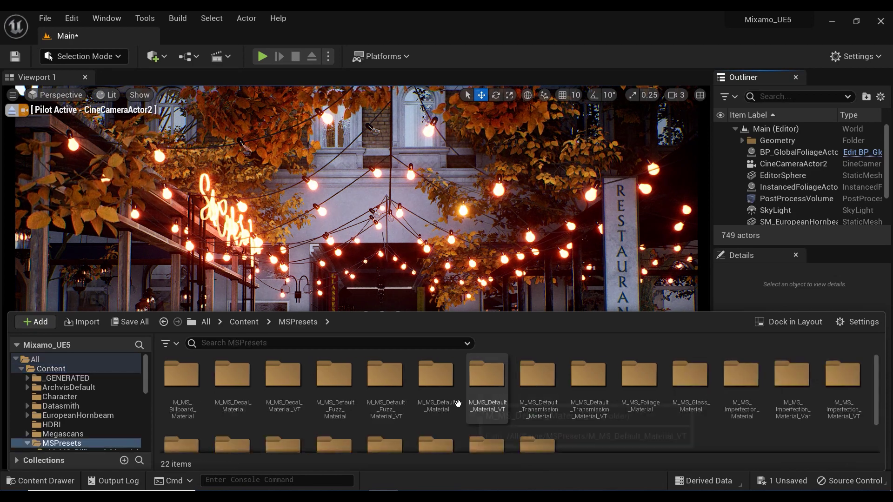
pyautogui.scroll(-2, 439, 430)
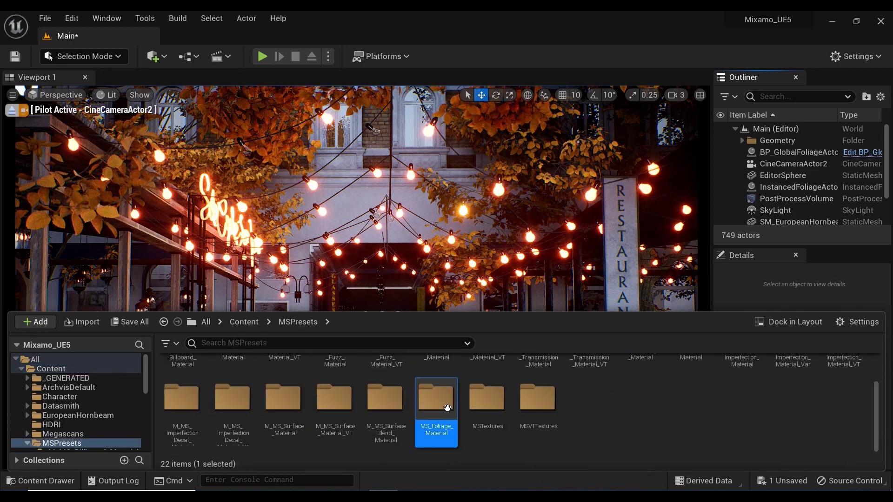
pyautogui.doubleClick(440, 426)
pyautogui.doubleClick(238, 381)
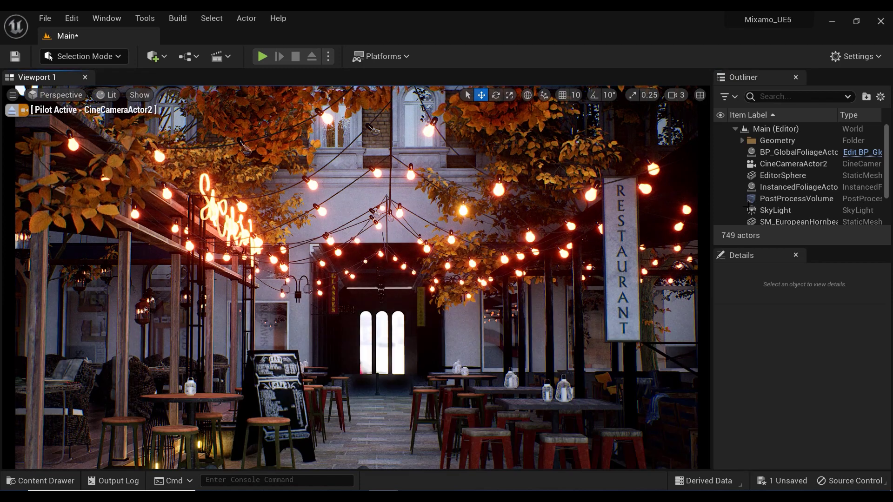
# - Select the BP_GlobalFoliageActor_UE5 actor, collapse its Wind settings and increase its Y location
pyautogui.click(796, 152)
pyautogui.scroll(5, 789, 392)
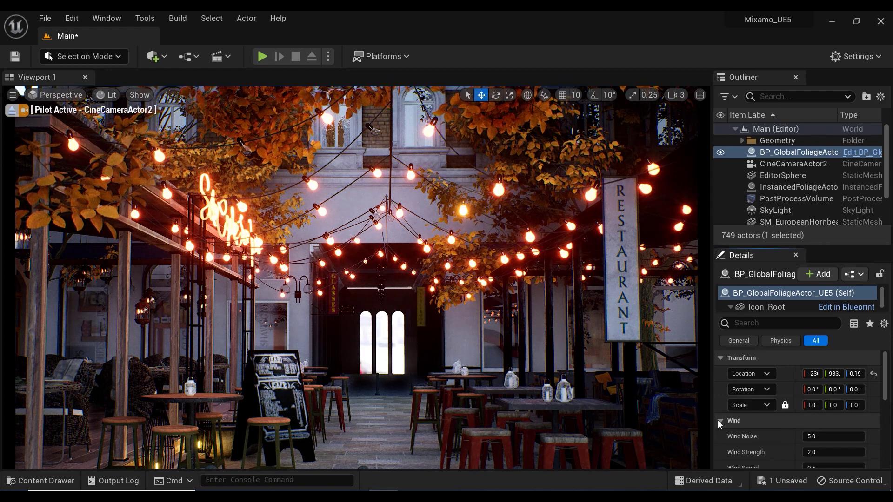
pyautogui.click(720, 420)
pyautogui.moveTo(834, 373)
pyautogui.mouseDown()
pyautogui.moveTo(789, 373)
pyautogui.moveTo(837, 373)
pyautogui.mouseUp()
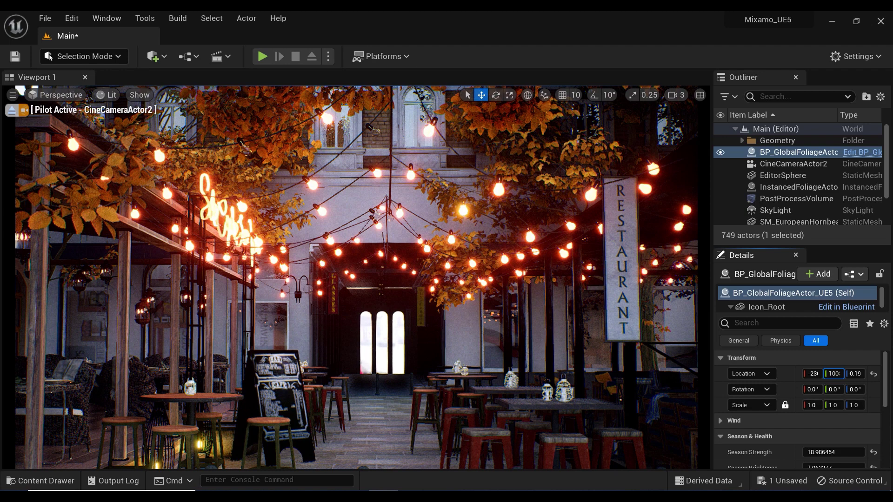
pyautogui.moveTo(833, 373); pyautogui.dragTo(842, 374)
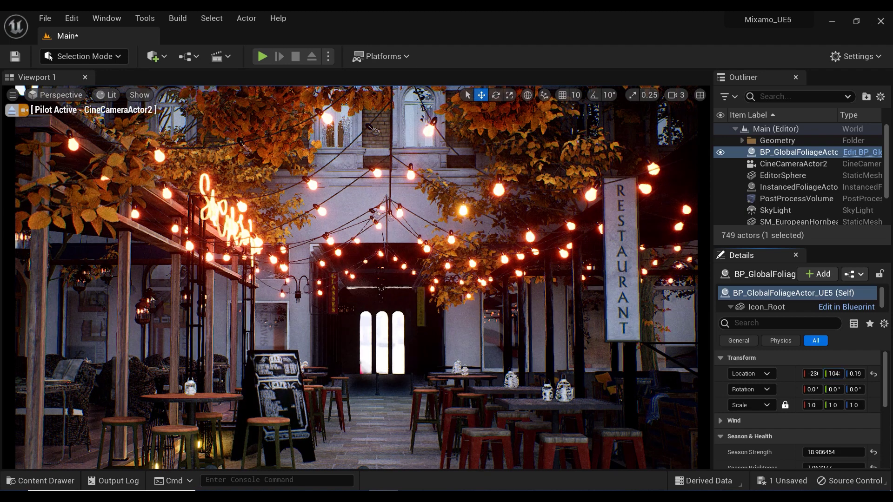
# - Reset the foliage actor's Season Strength, Season Brightness, Season Saturation and Health to their default values
pyautogui.scroll(-3, 774, 362)
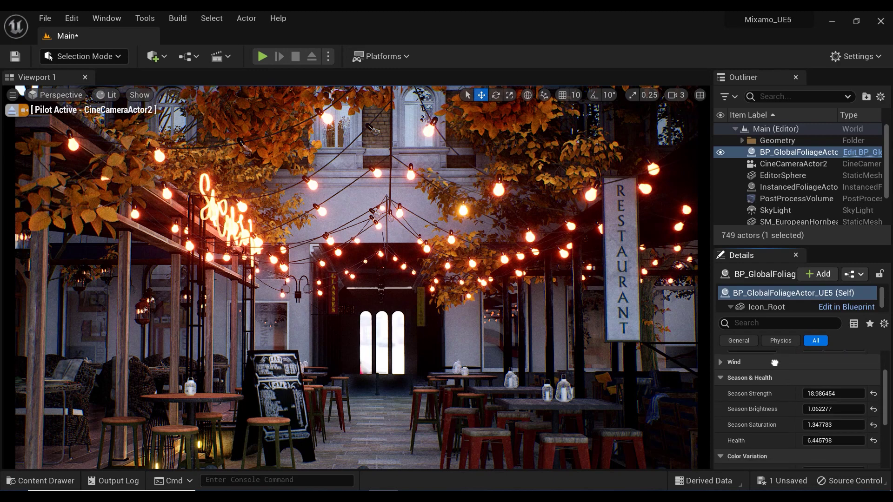
pyautogui.click(720, 455)
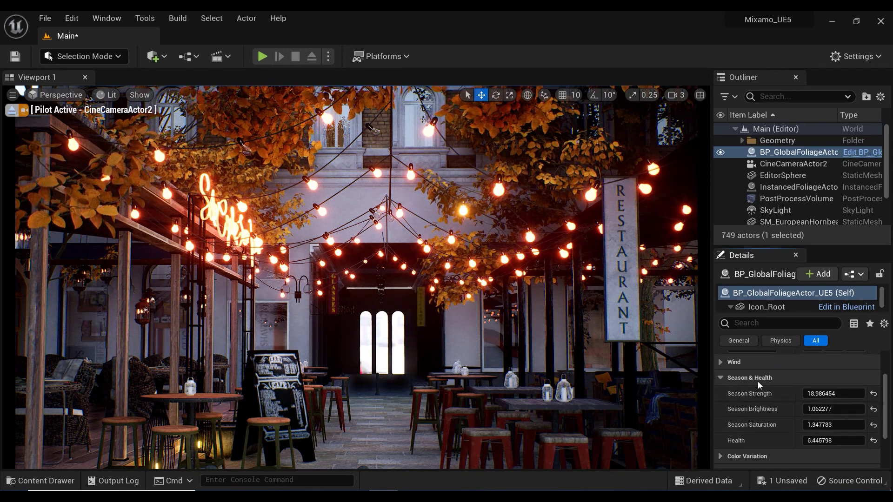
pyautogui.click(873, 393)
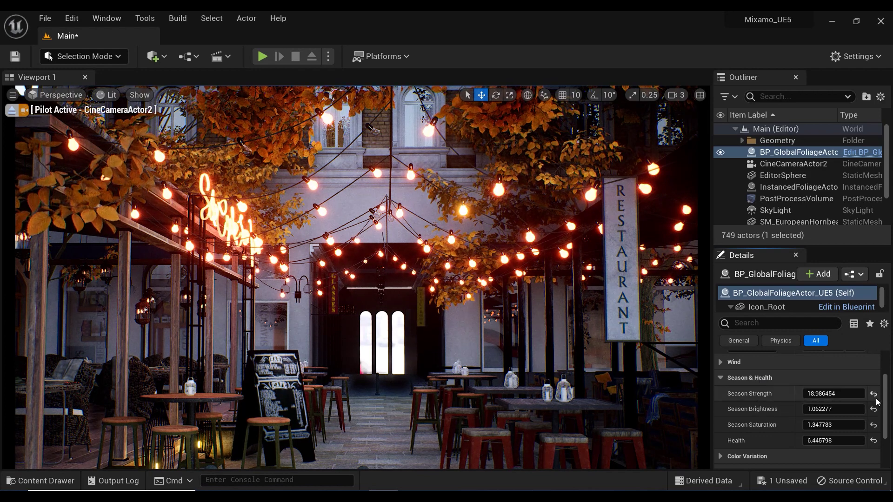
pyautogui.click(873, 409)
pyautogui.click(873, 425)
pyautogui.click(874, 440)
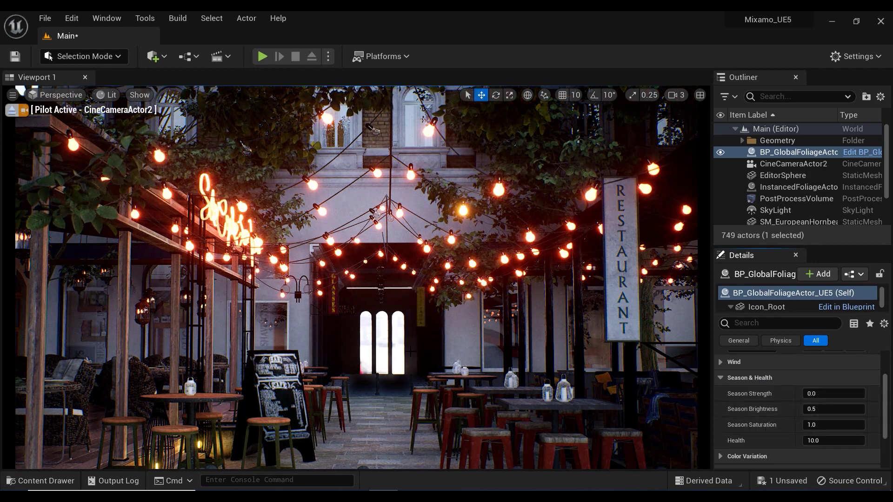
# - Try a Season Strength of about 179.19 on the trees, and lower it to about 2.99
pyautogui.moveTo(356, 278); pyautogui.dragTo(348, 204, button='middle')
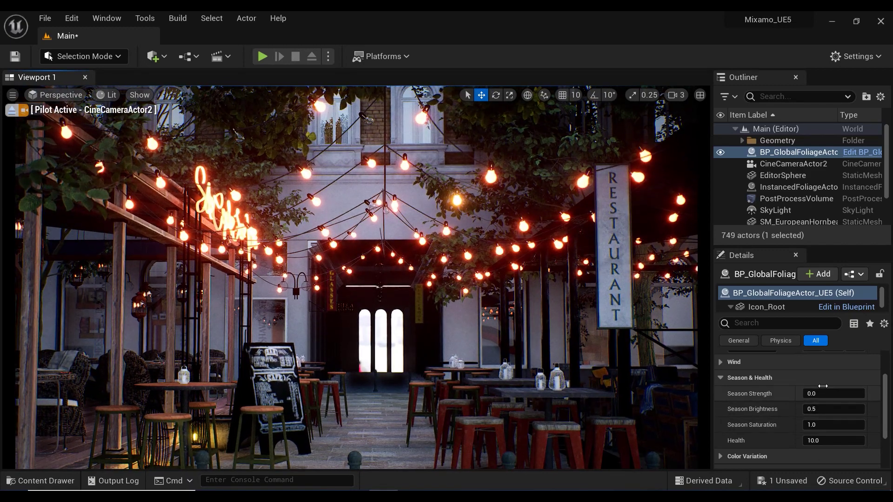
pyautogui.moveTo(823, 393); pyautogui.dragTo(837, 393)
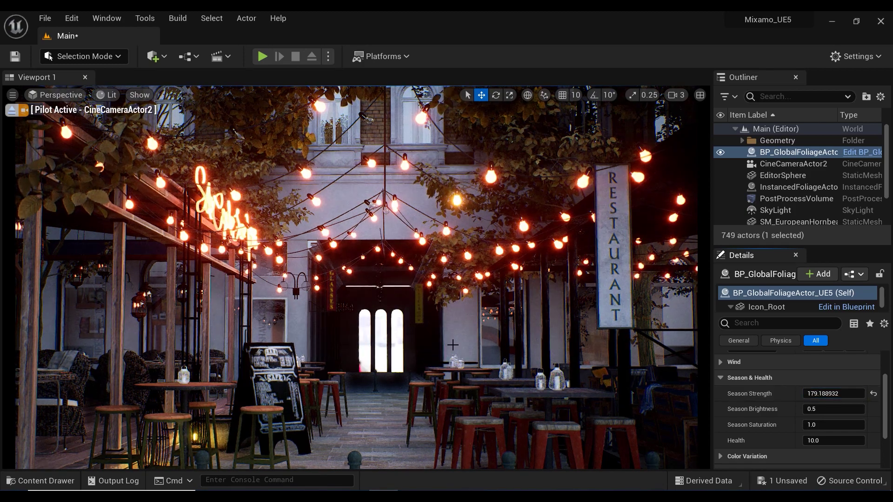
pyautogui.moveTo(450, 343); pyautogui.dragTo(409, 264, button='middle')
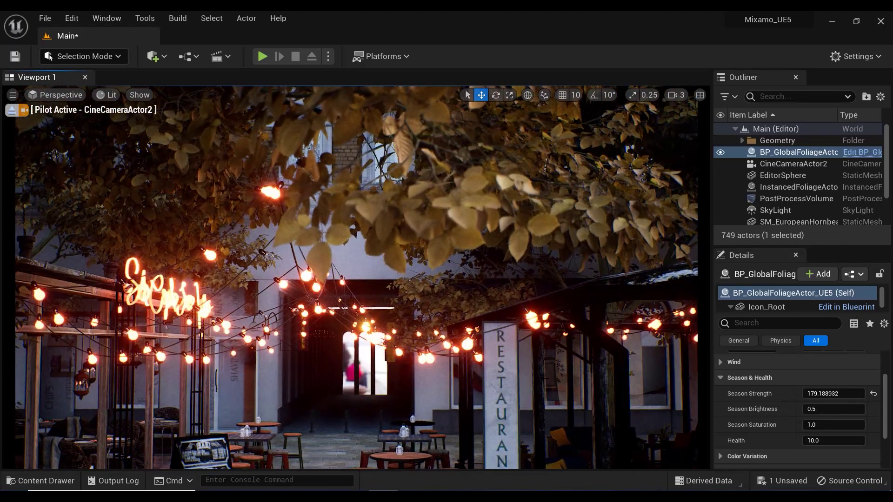
pyautogui.moveTo(837, 394)
pyautogui.mouseDown()
pyautogui.moveTo(800, 394)
pyautogui.moveTo(860, 393)
pyautogui.moveTo(821, 394)
pyautogui.mouseUp()
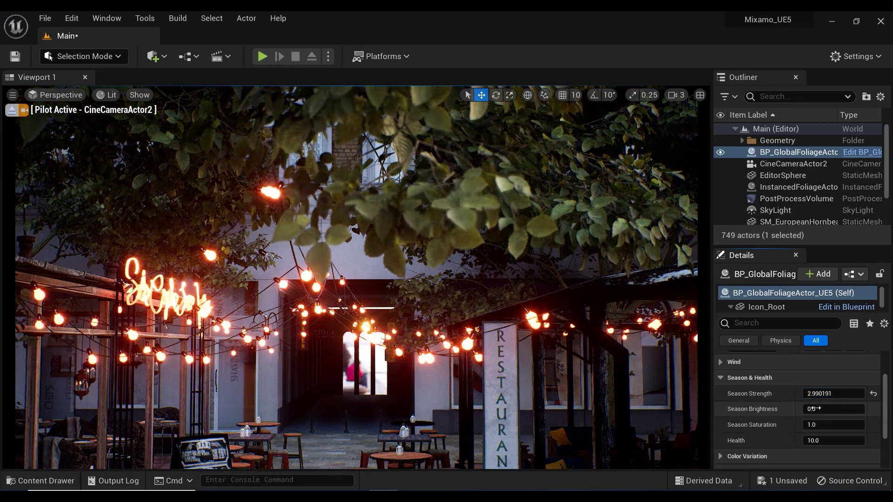
# - Try a Season Brightness of about 3.9, and adjust it to about 2.05 with Season Strength at about 8.3
pyautogui.moveTo(813, 408); pyautogui.dragTo(765, 401)
pyautogui.moveTo(528, 324); pyautogui.dragTo(482, 303, button='middle')
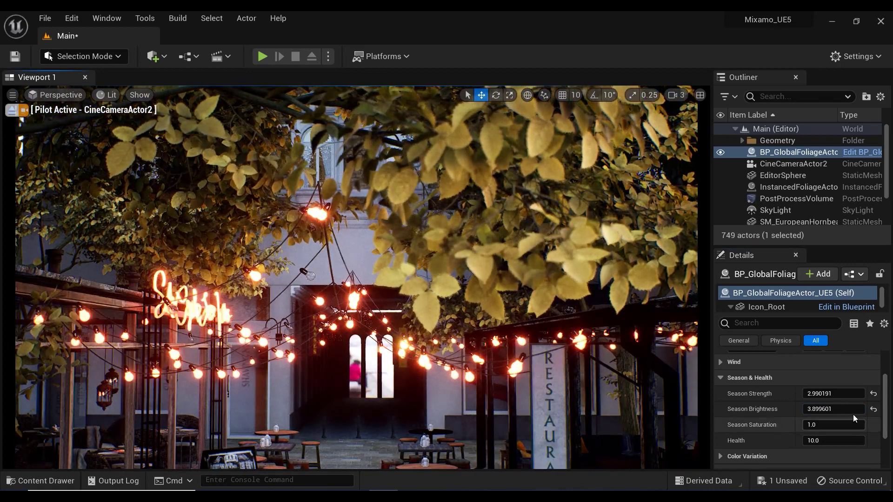
pyautogui.moveTo(853, 412); pyautogui.dragTo(813, 409)
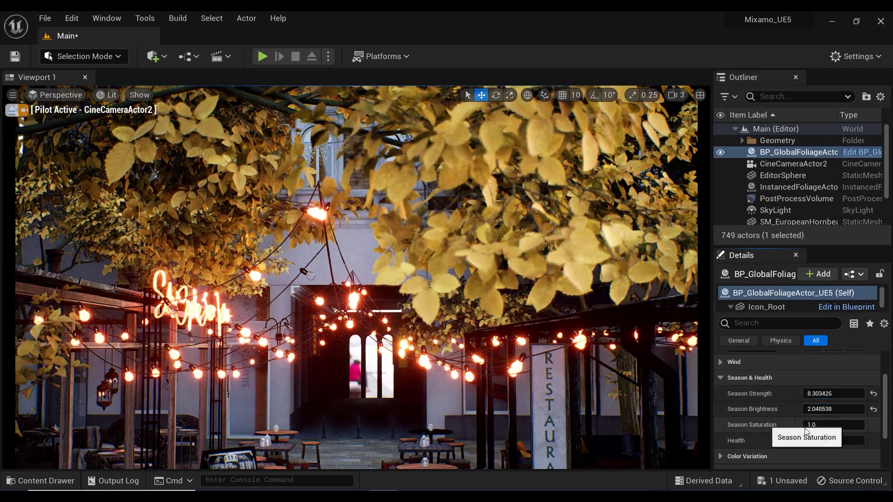
# - Tune the foliage to Season Strength about 7.6, Season Brightness about 1.61 and Season Saturation about 1.03
pyautogui.moveTo(823, 426); pyautogui.dragTo(824, 427)
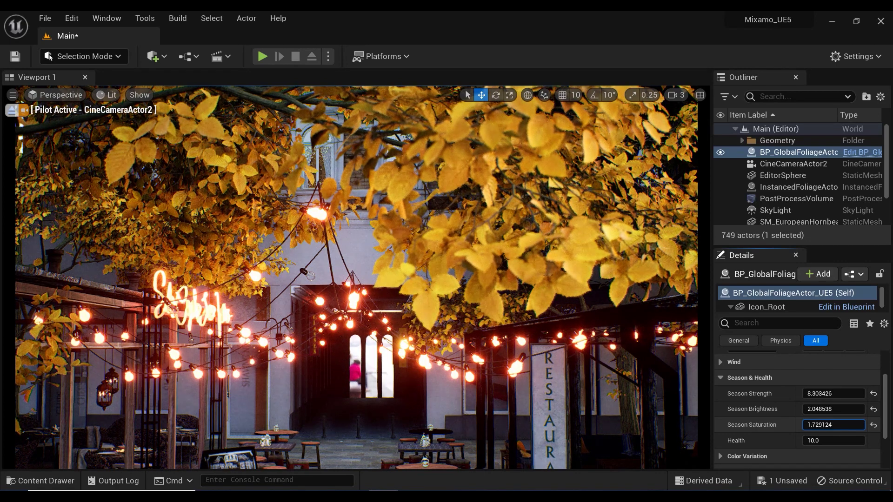
pyautogui.moveTo(830, 425); pyautogui.dragTo(823, 425)
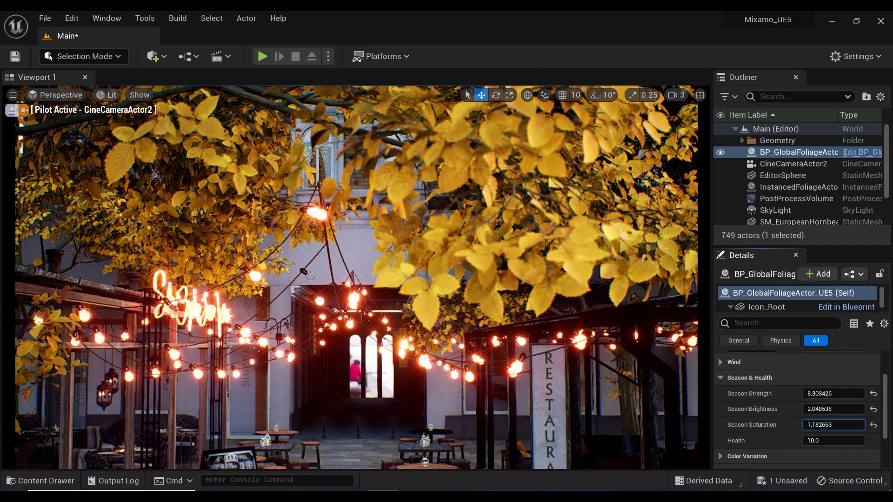
pyautogui.moveTo(356, 277); pyautogui.dragTo(302, 299, button='middle')
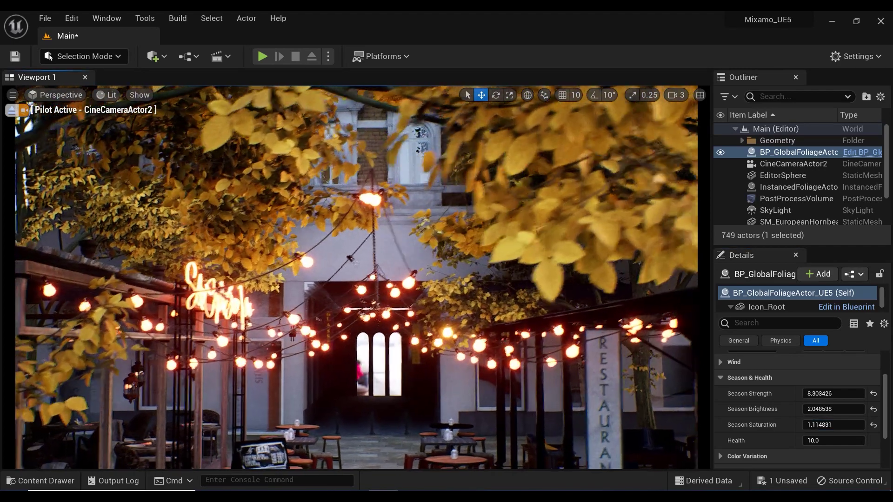
pyautogui.scroll(-1, 357, 277)
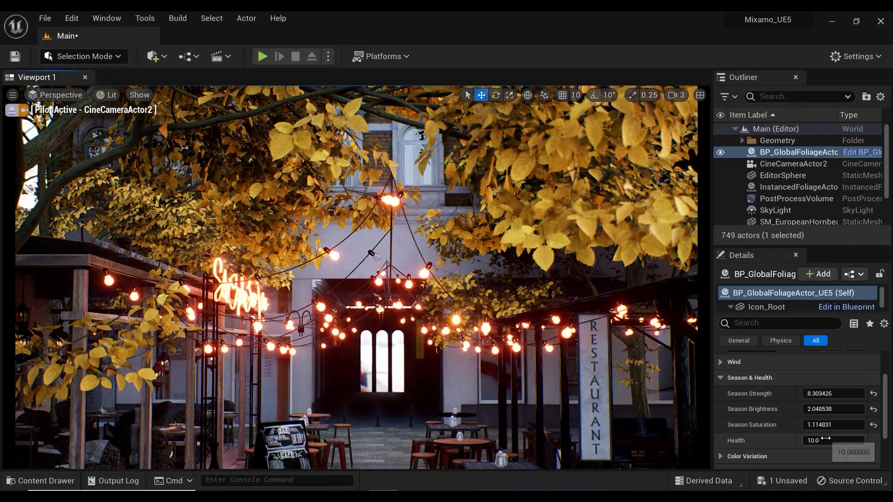
pyautogui.moveTo(820, 426); pyautogui.dragTo(813, 398)
pyautogui.moveTo(620, 423); pyautogui.dragTo(620, 370, button='middle')
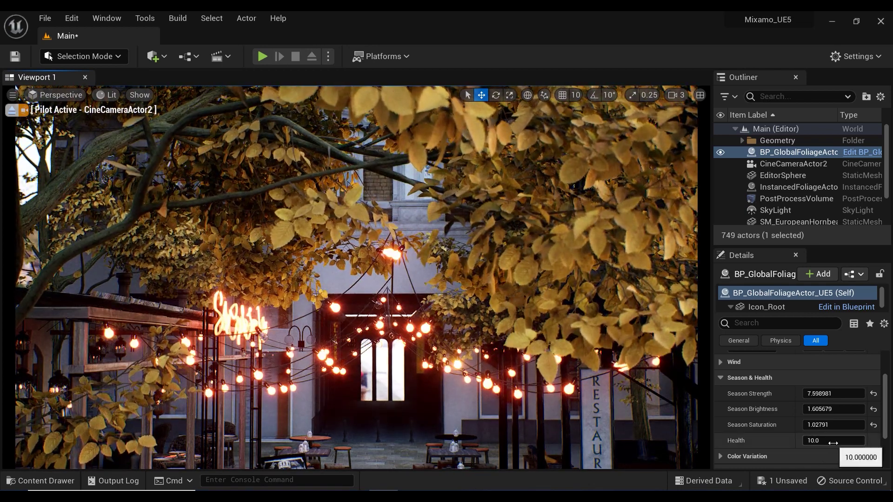
# - Try a foliage Health of about 6.79 and reset it to its default value
pyautogui.moveTo(832, 443)
pyautogui.mouseDown()
pyautogui.moveTo(805, 443)
pyautogui.moveTo(823, 442)
pyautogui.mouseUp()
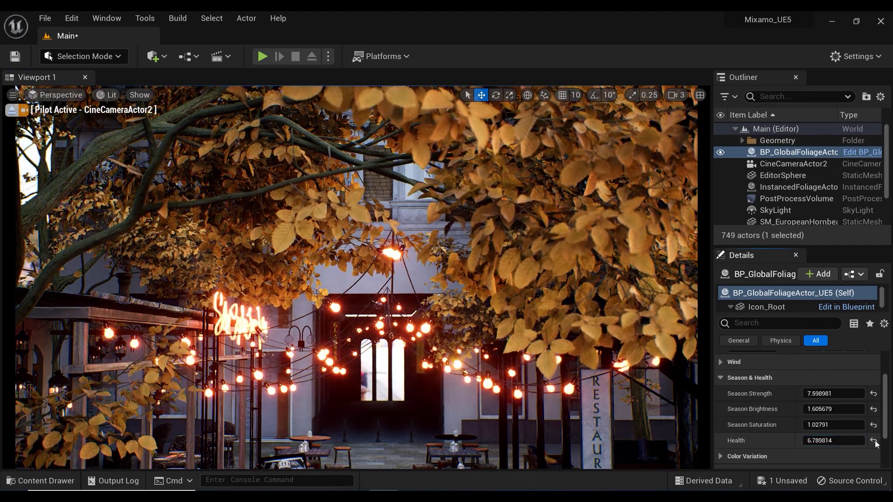
pyautogui.click(873, 440)
# - Move the camera close to the leaves and set CineCameraActor2's manual focus distance to about 286.68 cm
pyautogui.moveTo(624, 326); pyautogui.dragTo(624, 326, button='right')
pyautogui.press('w')
pyautogui.press('d')
pyautogui.click(793, 163)
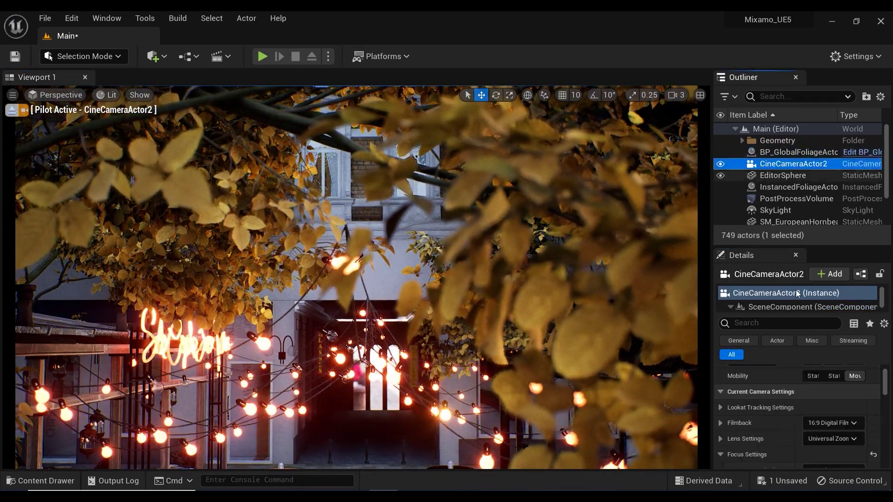
pyautogui.scroll(-4, 792, 411)
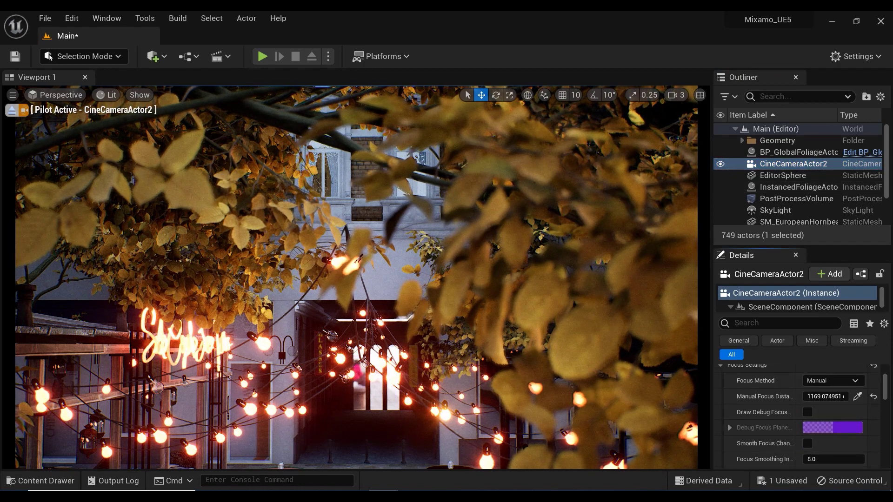
pyautogui.moveTo(815, 396); pyautogui.dragTo(778, 397)
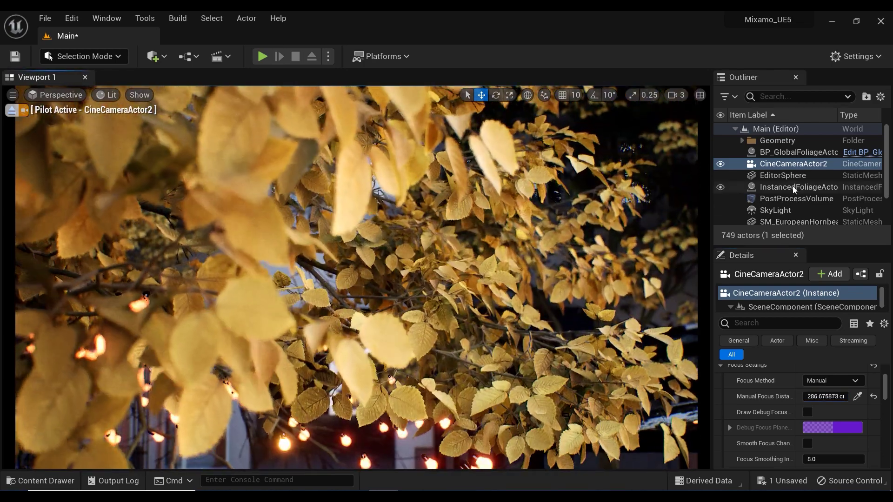
# - Try Health values of about 5.75, 2.64 and 1.06 on the global foliage actor and reset Health to default
pyautogui.click(794, 152)
pyautogui.scroll(-4, 778, 418)
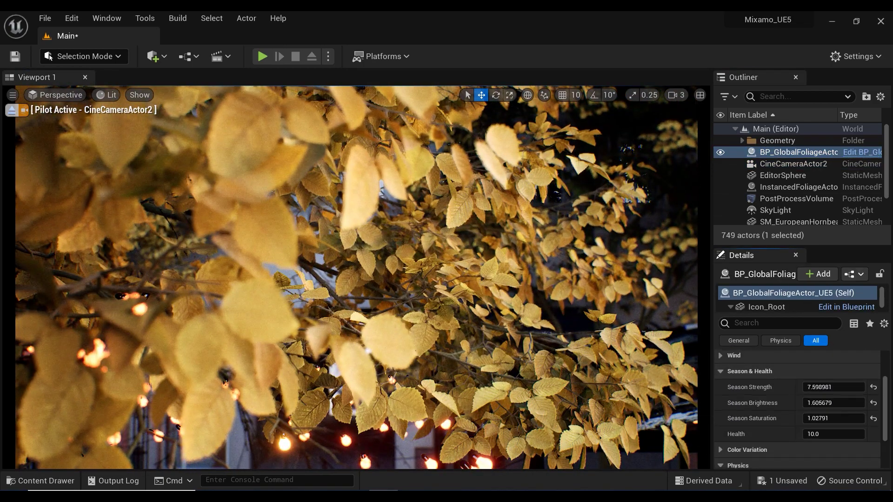
pyautogui.moveTo(828, 428); pyautogui.dragTo(816, 429)
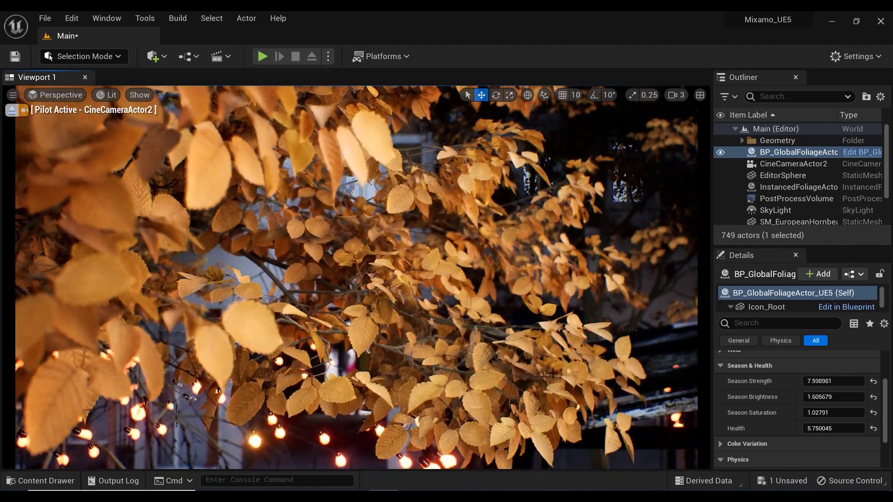
pyautogui.moveTo(820, 428); pyautogui.dragTo(814, 429)
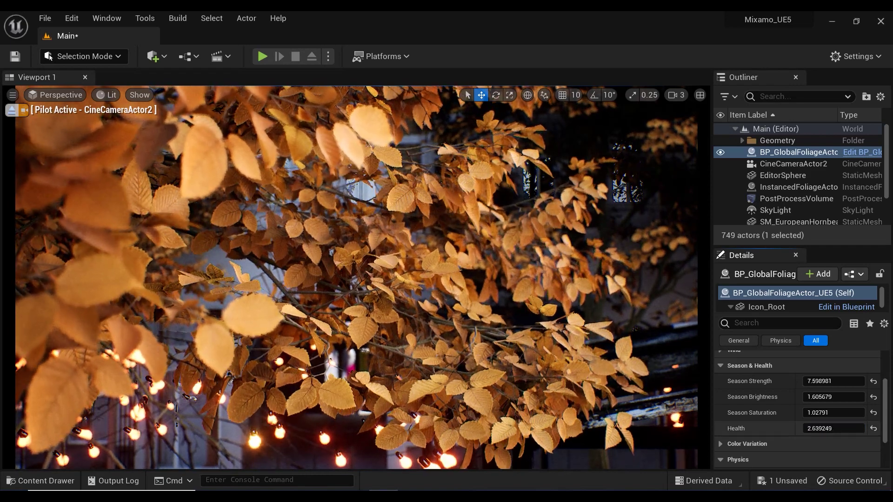
pyautogui.moveTo(804, 428); pyautogui.dragTo(779, 429)
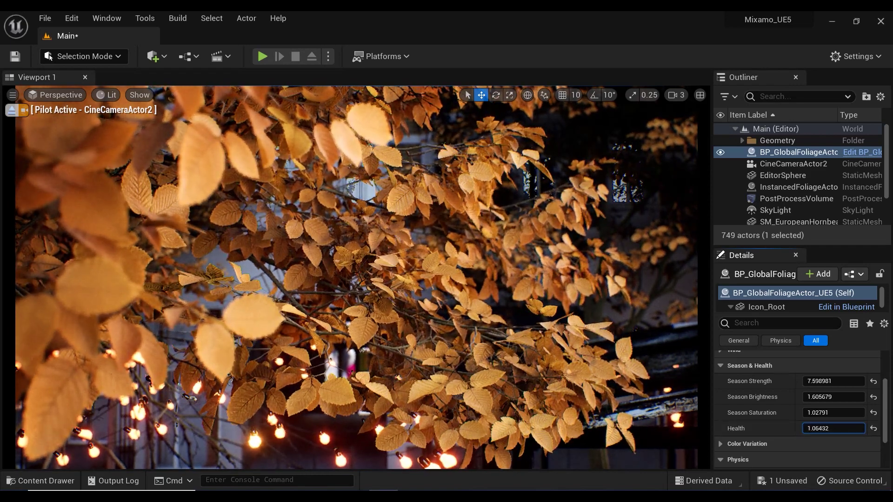
pyautogui.click(874, 429)
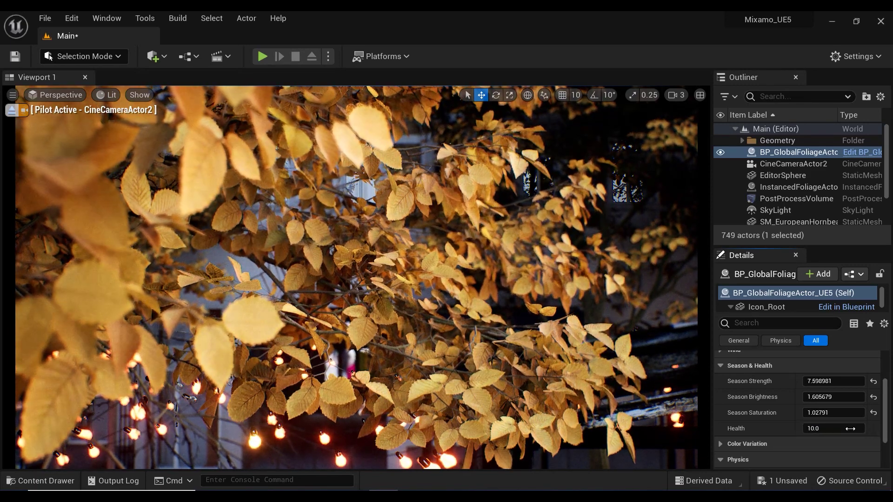
# - Test the foliage's Health at about 6.76, reset it, and set it to about 6.22
pyautogui.moveTo(818, 428)
pyautogui.mouseDown()
pyautogui.moveTo(865, 428)
pyautogui.moveTo(872, 443)
pyautogui.moveTo(851, 428)
pyautogui.moveTo(874, 430)
pyautogui.moveTo(844, 428)
pyautogui.mouseUp()
pyautogui.click(873, 429)
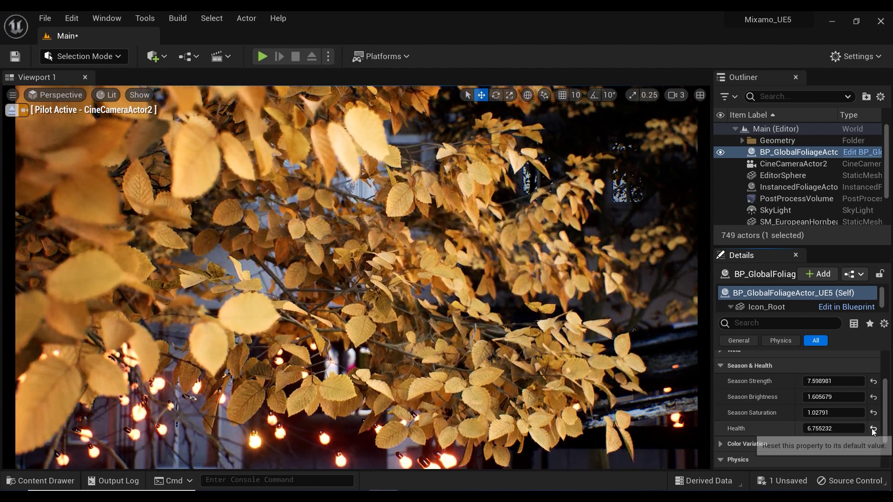
pyautogui.moveTo(849, 429); pyautogui.dragTo(851, 429)
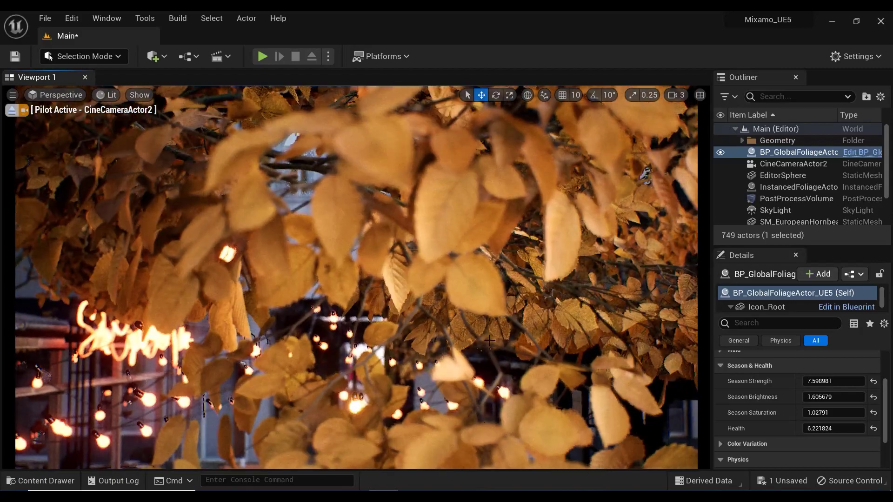
# - Set CineCameraActor2's manual focus distance to about 5277.82 cm and move the camera back to the wider restaurant view
pyautogui.click(824, 164)
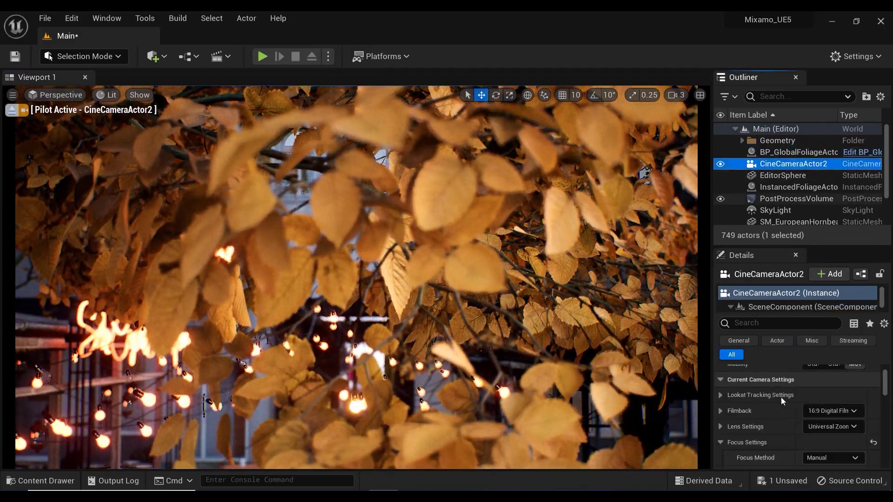
pyautogui.scroll(-3, 785, 423)
pyautogui.moveTo(820, 397); pyautogui.dragTo(844, 397)
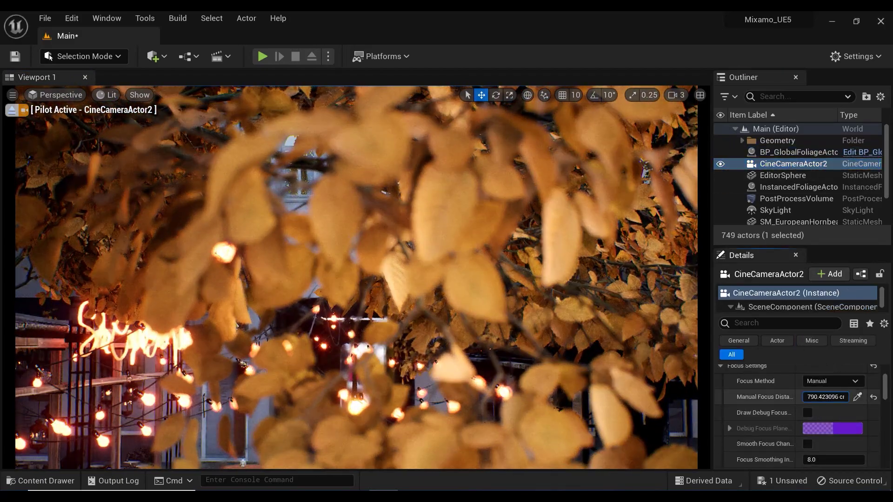
pyautogui.moveTo(497, 262); pyautogui.dragTo(427, 333, button='middle')
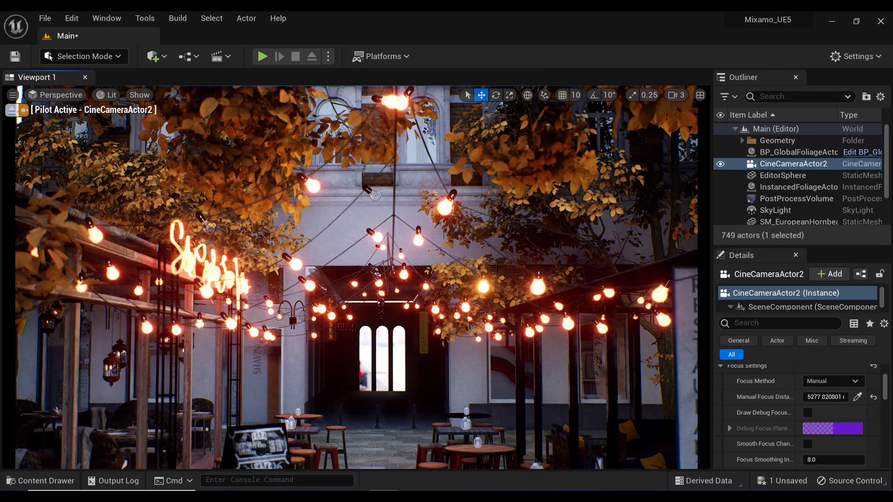